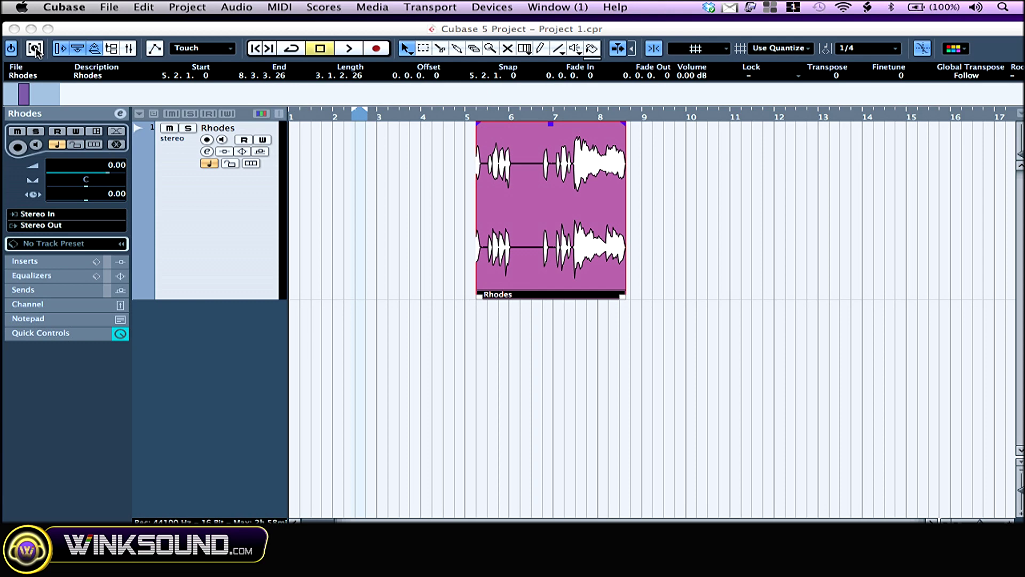
- Toggle constrain delay compensation, the Inspector and the Info Line off and back on
{"action": "left_click", "coordinate": [35, 49]}
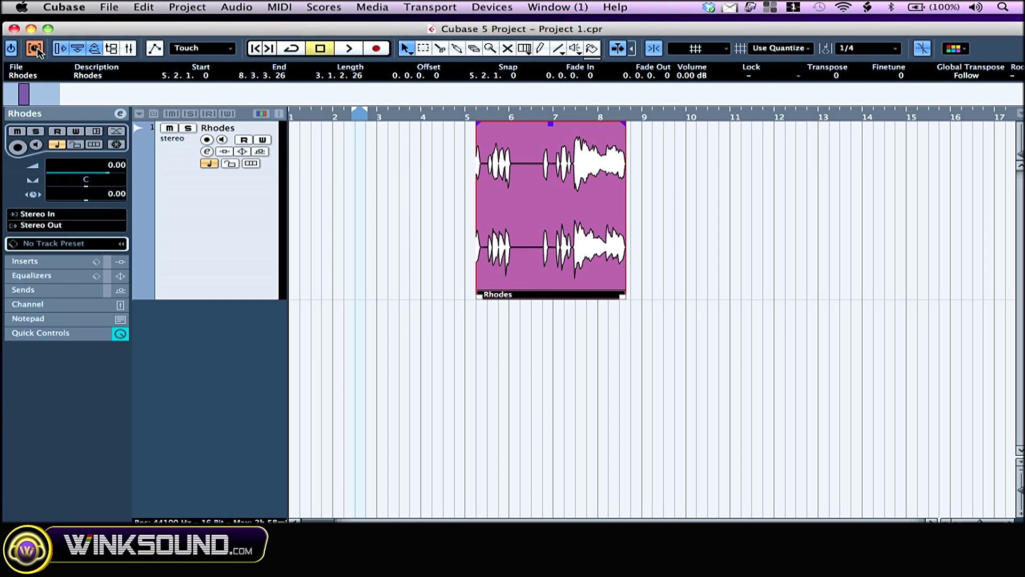
{"action": "left_click", "coordinate": [37, 50]}
{"action": "left_click", "coordinate": [63, 49]}
{"action": "left_click", "coordinate": [64, 50]}
{"action": "left_click", "coordinate": [79, 48]}
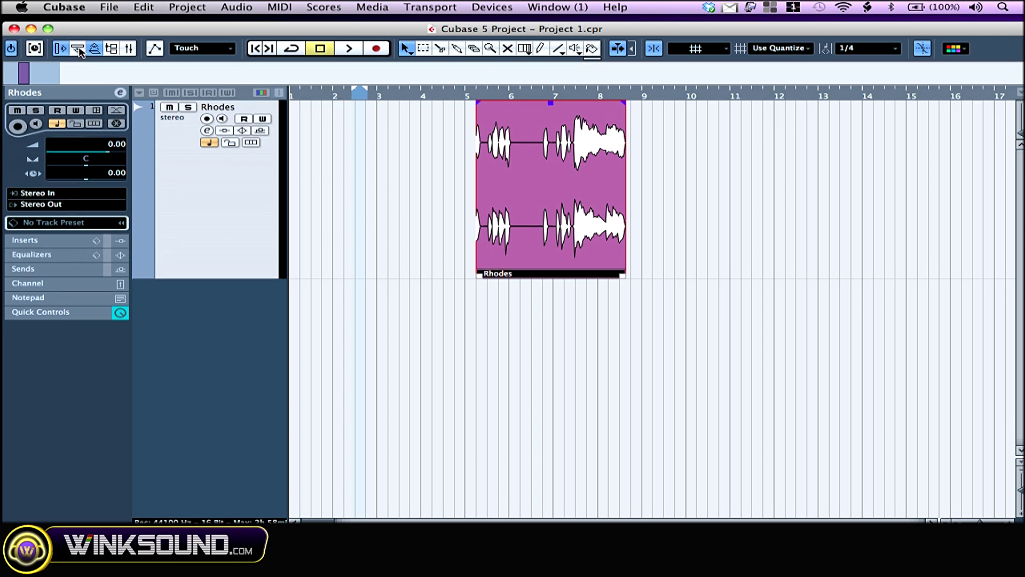
{"action": "left_click", "coordinate": [79, 48]}
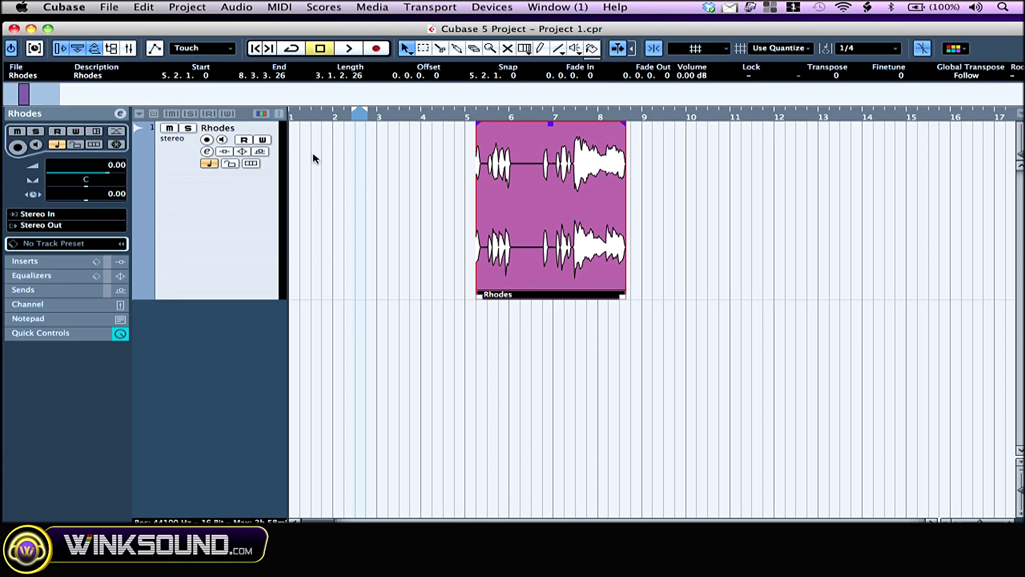
- Deselect and reselect the Rhodes event, then bring up the Pool
{"action": "left_click", "coordinate": [466, 179]}
{"action": "left_click", "coordinate": [512, 174]}
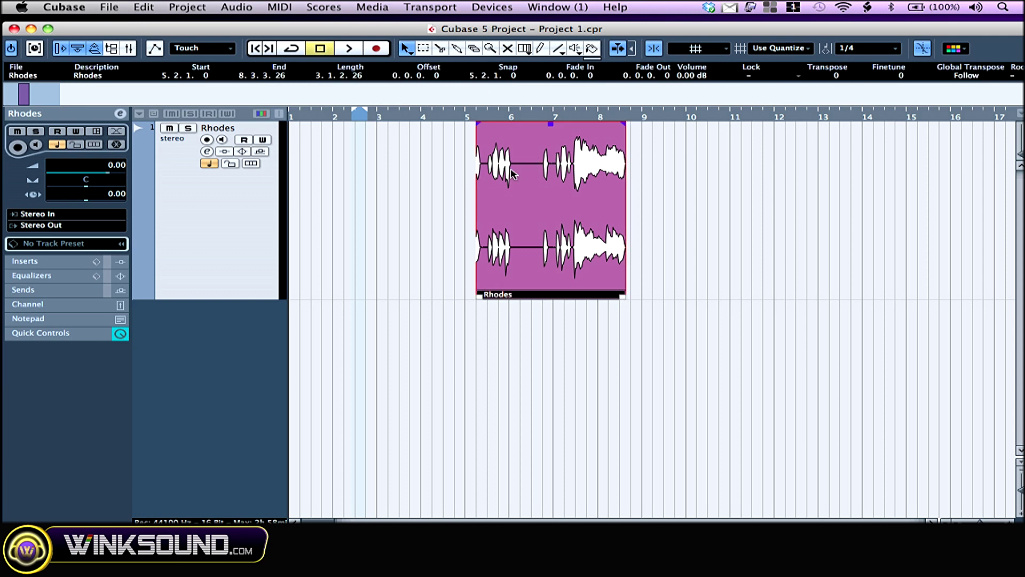
{"action": "left_click", "coordinate": [681, 171]}
{"action": "left_click", "coordinate": [584, 171]}
{"action": "left_click", "coordinate": [109, 49]}
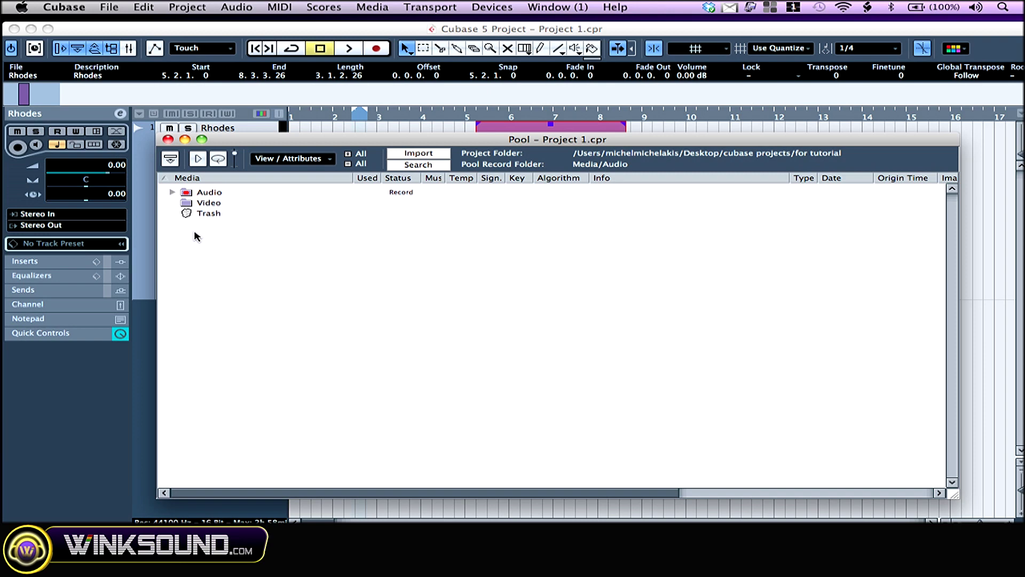
- Open and close the Mixer, then review the automation panel keeping Touch mode
{"action": "left_click", "coordinate": [129, 49]}
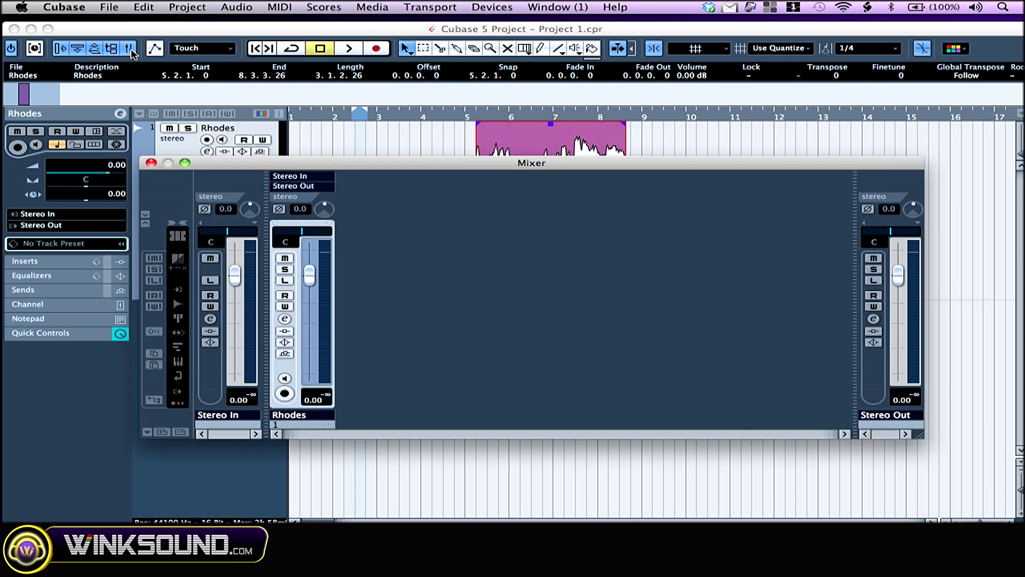
{"action": "left_click", "coordinate": [131, 50]}
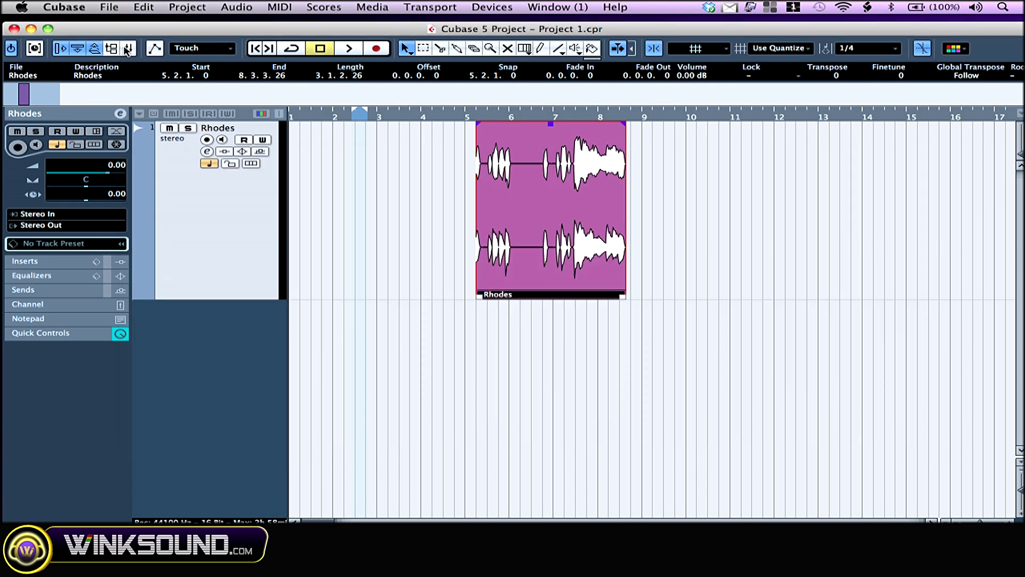
{"action": "left_click", "coordinate": [155, 49]}
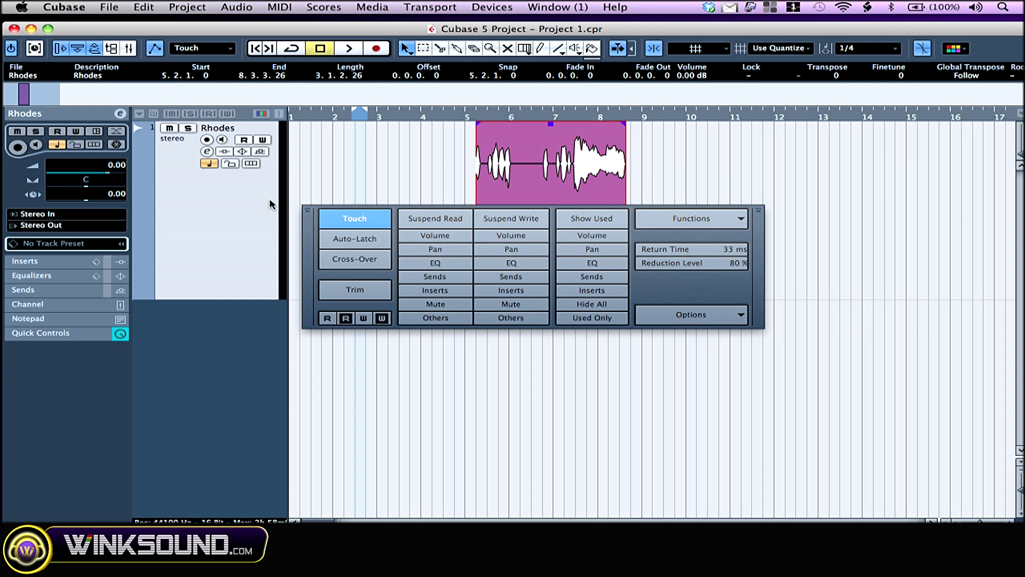
{"action": "left_click", "coordinate": [195, 49]}
{"action": "left_click", "coordinate": [195, 53]}
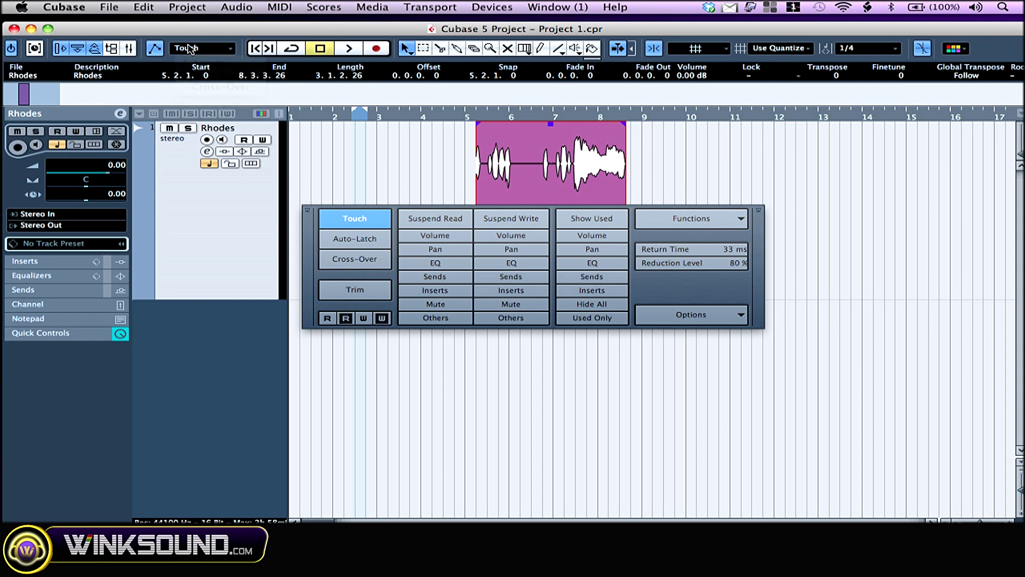
{"action": "left_click", "coordinate": [155, 50]}
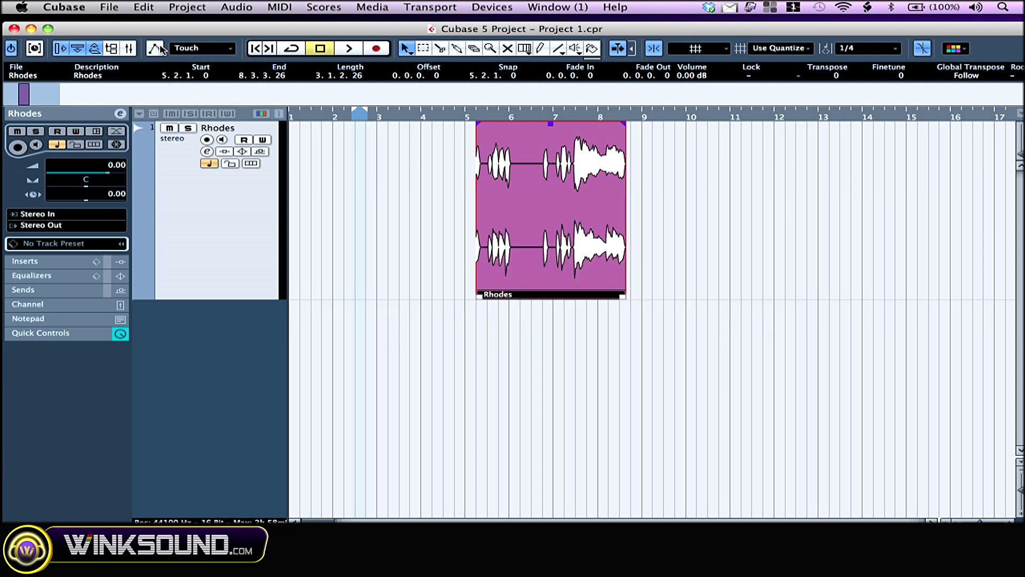
{"action": "left_click", "coordinate": [408, 50]}
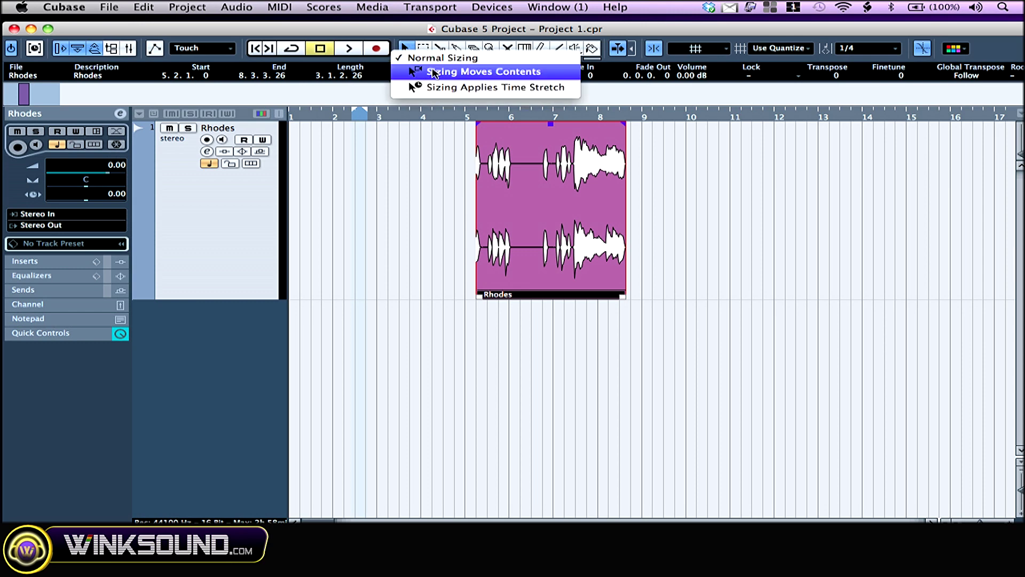
{"action": "left_click", "coordinate": [410, 59]}
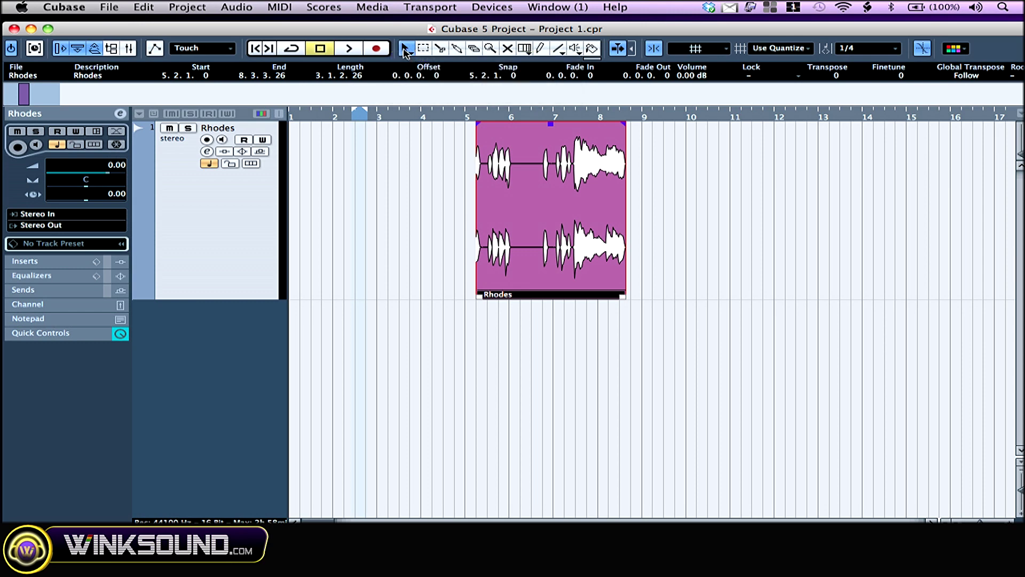
{"action": "mouse_move", "coordinate": [533, 258]}
{"action": "left_mouse_down"}
{"action": "mouse_move", "coordinate": [575, 261]}
{"action": "mouse_move", "coordinate": [527, 245]}
{"action": "left_mouse_up"}
{"action": "mouse_move", "coordinate": [479, 295]}
{"action": "left_mouse_down"}
{"action": "mouse_move", "coordinate": [560, 291]}
{"action": "mouse_move", "coordinate": [465, 284]}
{"action": "mouse_move", "coordinate": [477, 292]}
{"action": "left_mouse_up"}
{"action": "left_click", "coordinate": [408, 49]}
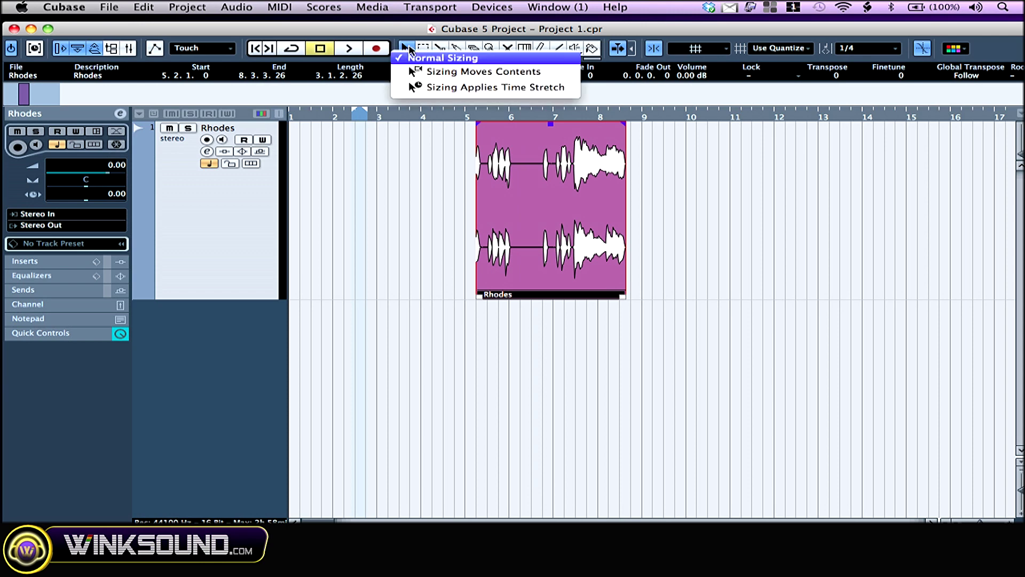
{"action": "left_click", "coordinate": [460, 71]}
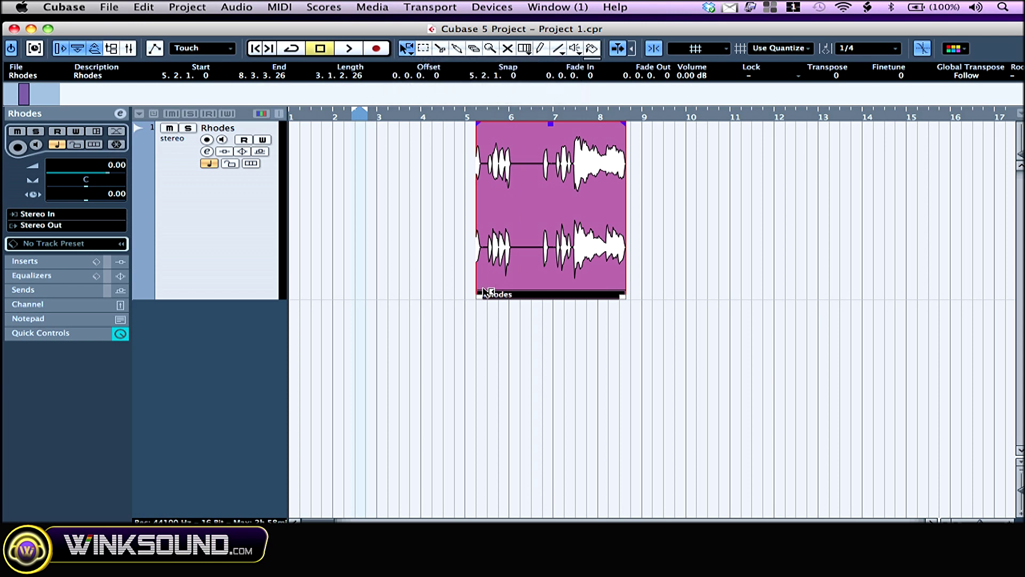
{"action": "left_click_drag", "start_coordinate": [485, 292], "coordinate": [444, 291]}
{"action": "mouse_move", "coordinate": [620, 296]}
{"action": "left_mouse_down"}
{"action": "mouse_move", "coordinate": [542, 295]}
{"action": "mouse_move", "coordinate": [625, 297]}
{"action": "left_mouse_up"}
{"action": "left_click", "coordinate": [409, 51]}
{"action": "left_click", "coordinate": [454, 45]}
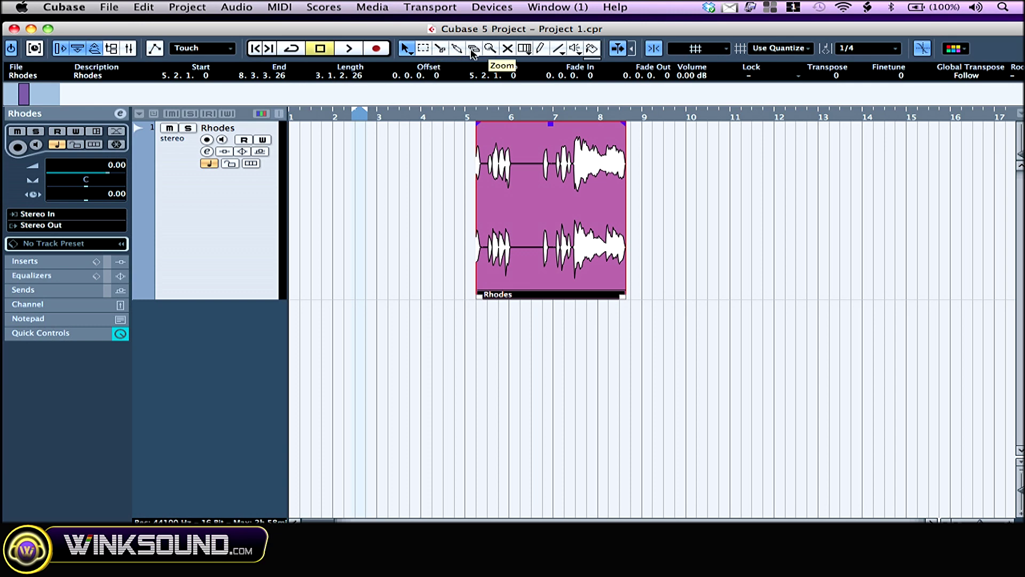
- Mute the Rhodes event with the Mute tool, then try the Line, Play and Glue tools
{"action": "left_click", "coordinate": [507, 48]}
{"action": "left_click", "coordinate": [547, 171]}
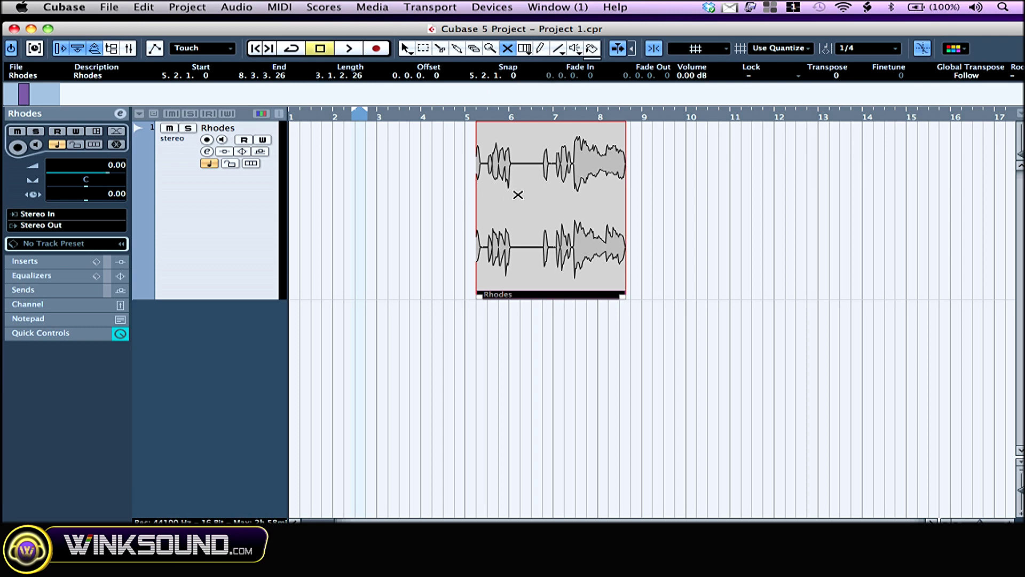
{"action": "left_click", "coordinate": [565, 50]}
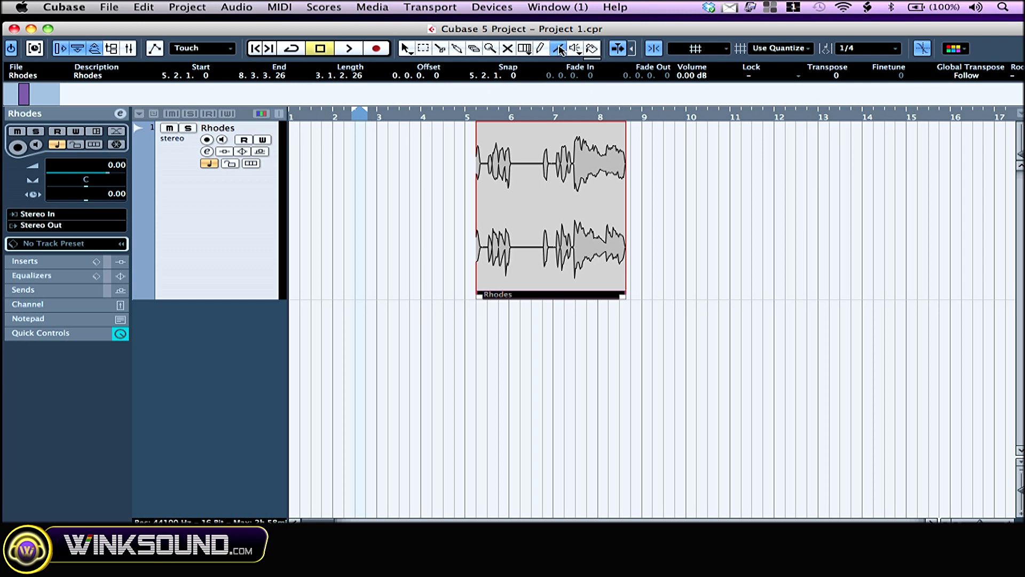
{"action": "left_click", "coordinate": [566, 51]}
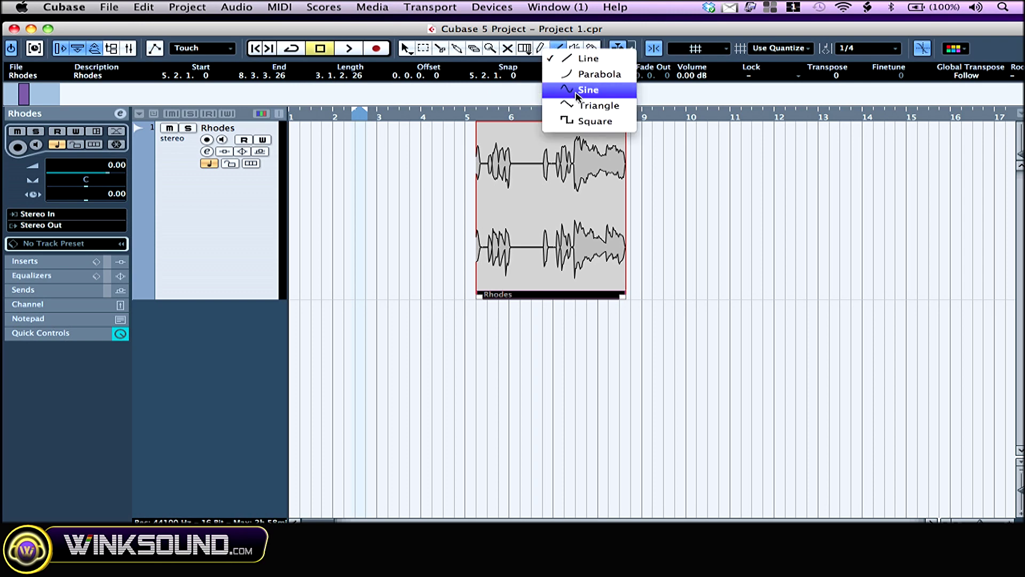
{"action": "left_click", "coordinate": [573, 49]}
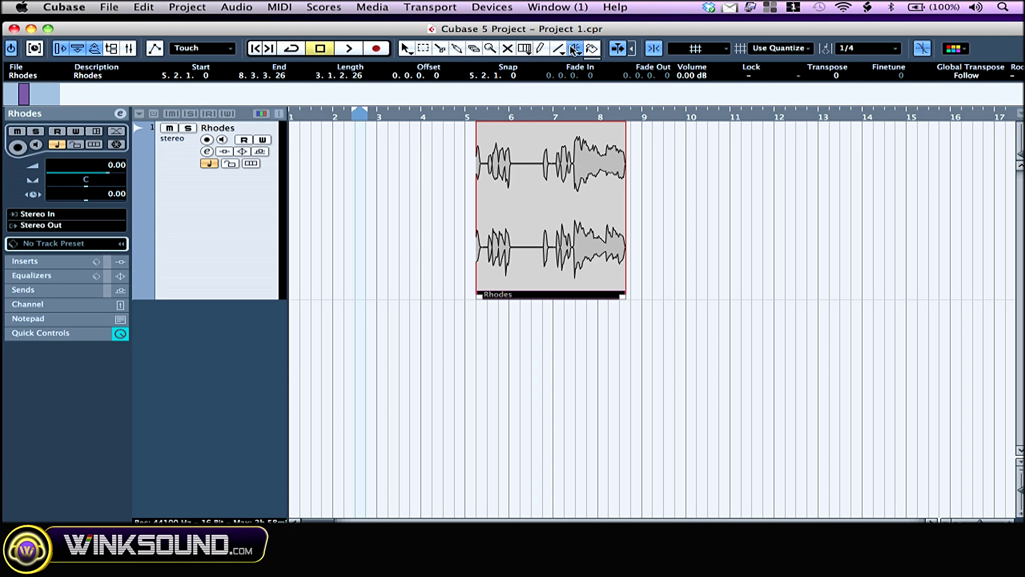
{"action": "left_click", "coordinate": [590, 49]}
- Choose Color 2 for the Color tool and confirm the event colour settings with OK
{"action": "left_click", "coordinate": [597, 58]}
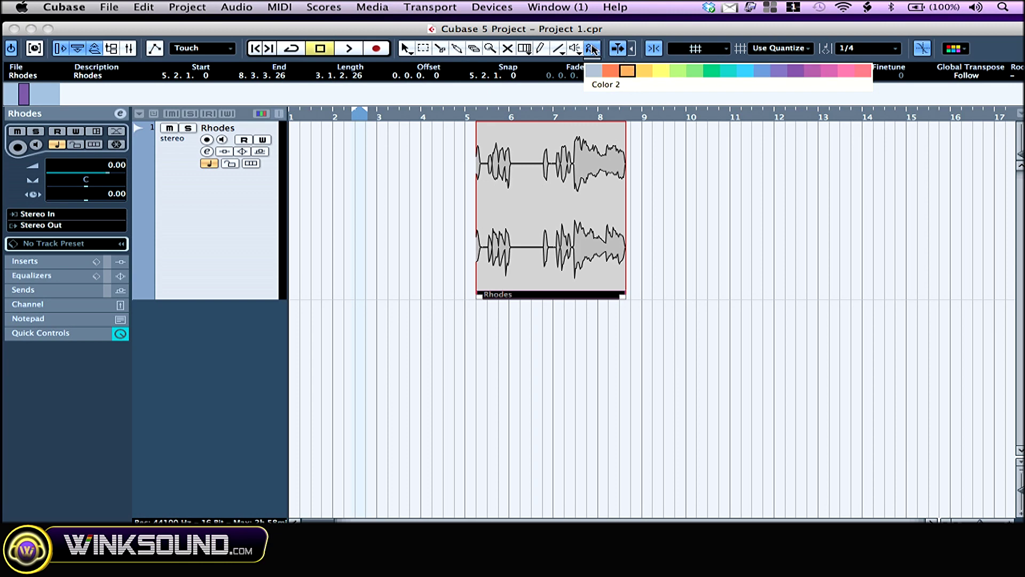
{"action": "left_click", "coordinate": [625, 70]}
{"action": "left_click", "coordinate": [965, 49]}
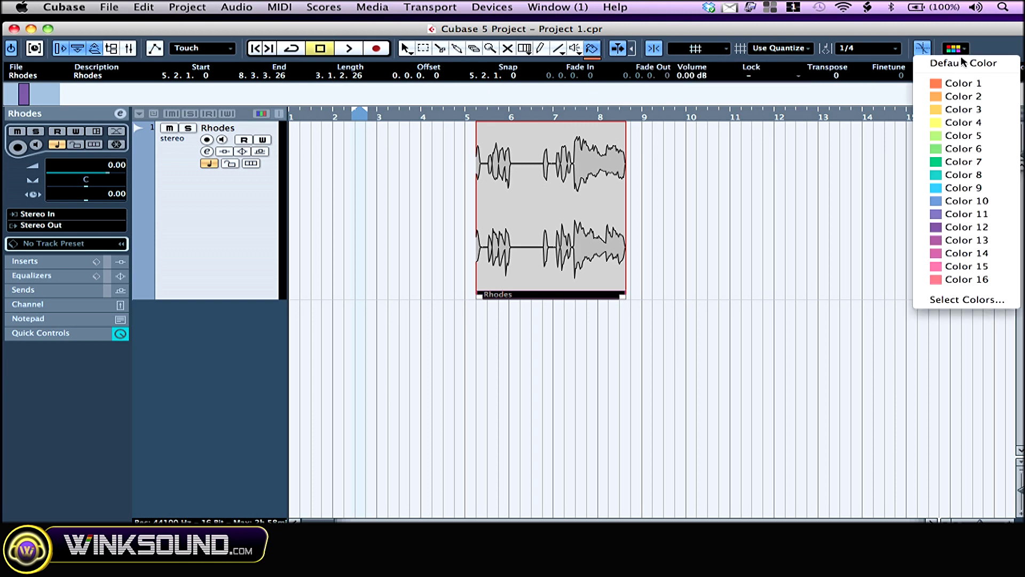
{"action": "left_click", "coordinate": [993, 299]}
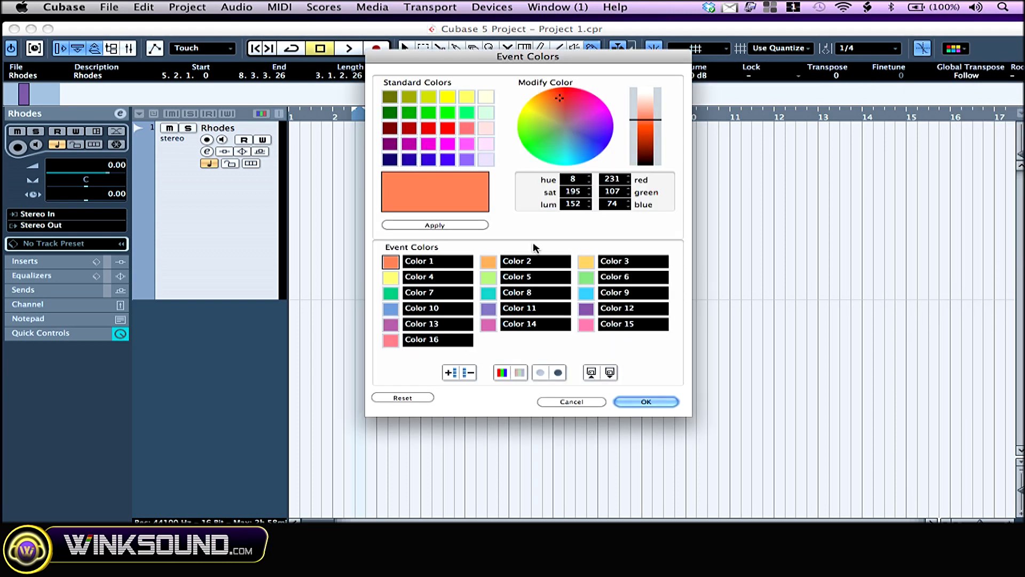
{"action": "left_click", "coordinate": [645, 402]}
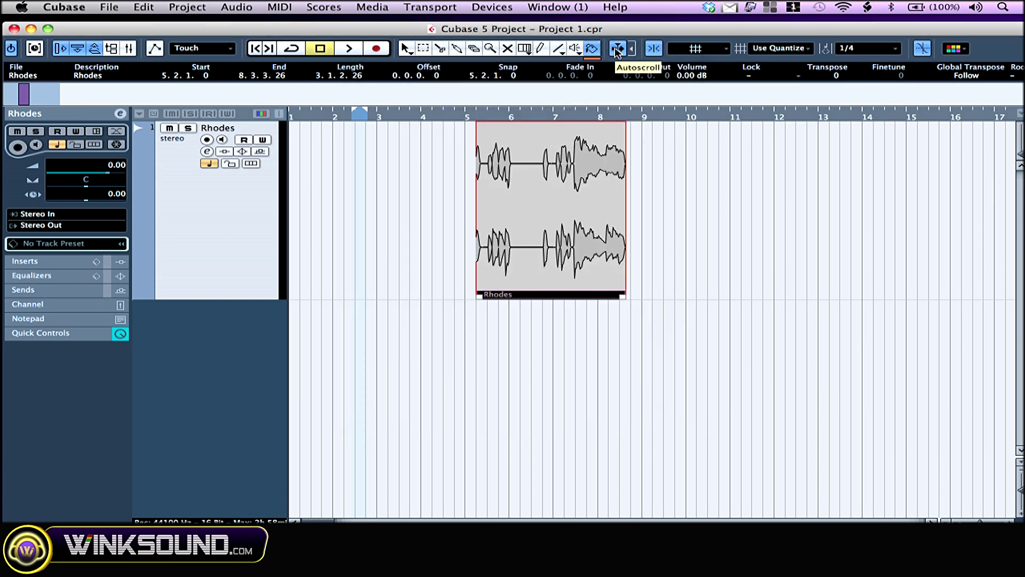
- Start playback from just after bar 10 and return to the Object Selection tool
{"action": "left_click", "coordinate": [707, 117]}
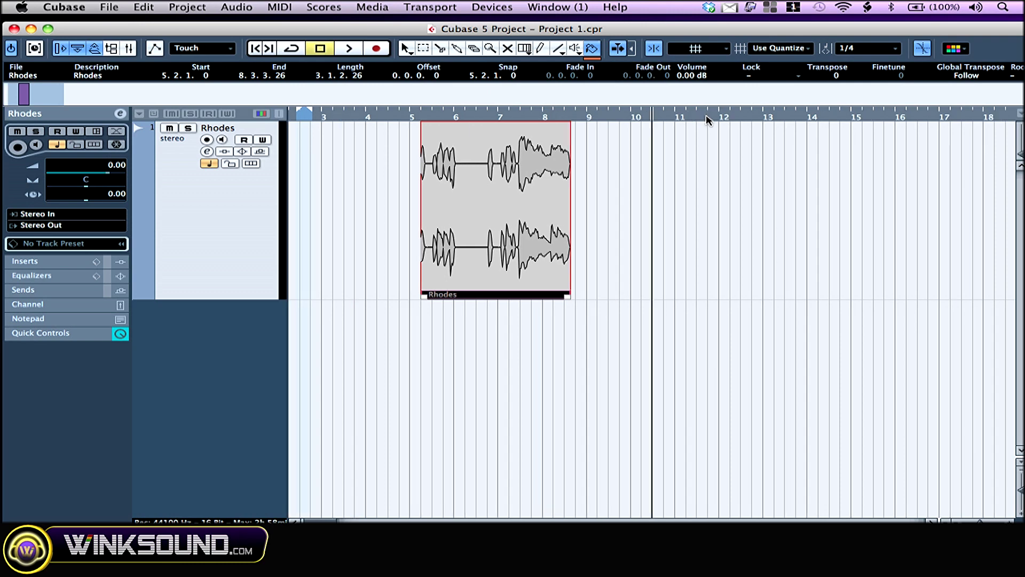
{"action": "key", "text": "space"}
{"action": "left_click", "coordinate": [404, 48]}
- Cycle snap type through Bar, Beat and back to Use Quantize, keeping 1/4 quantize and Grid mode
{"action": "left_click", "coordinate": [793, 49]}
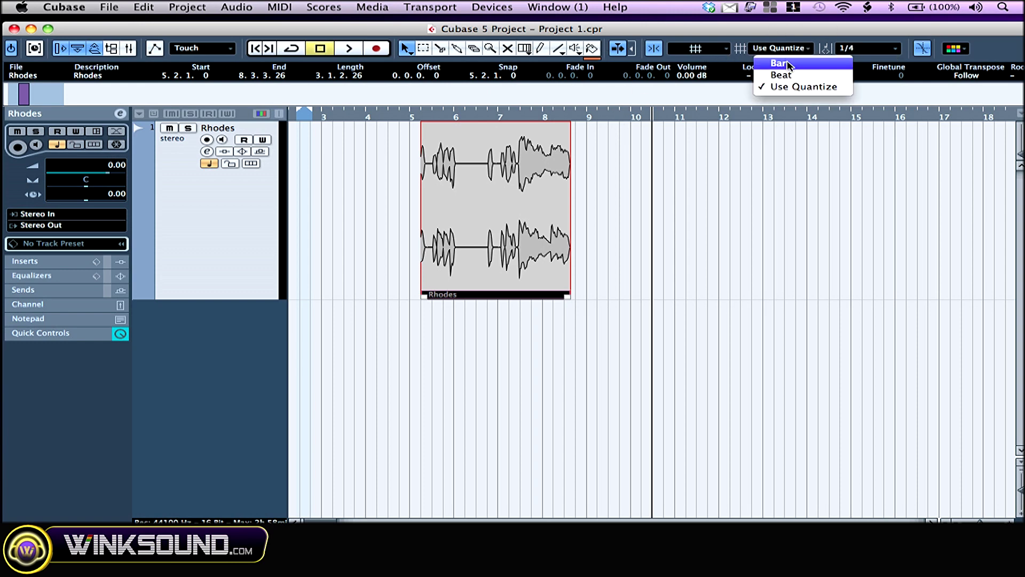
{"action": "left_click", "coordinate": [789, 63]}
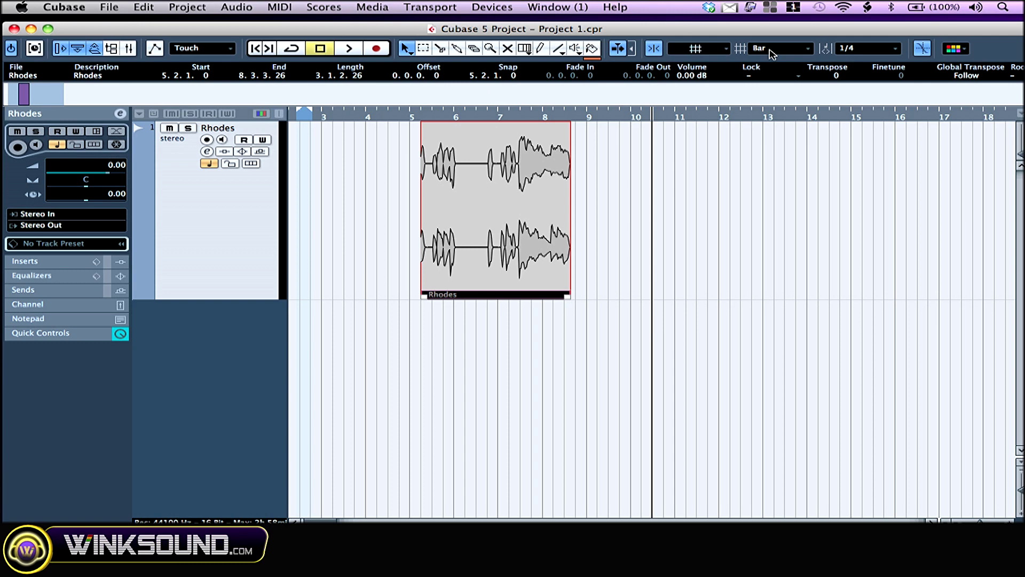
{"action": "left_click", "coordinate": [772, 54]}
{"action": "left_click", "coordinate": [779, 75]}
{"action": "left_click", "coordinate": [770, 51]}
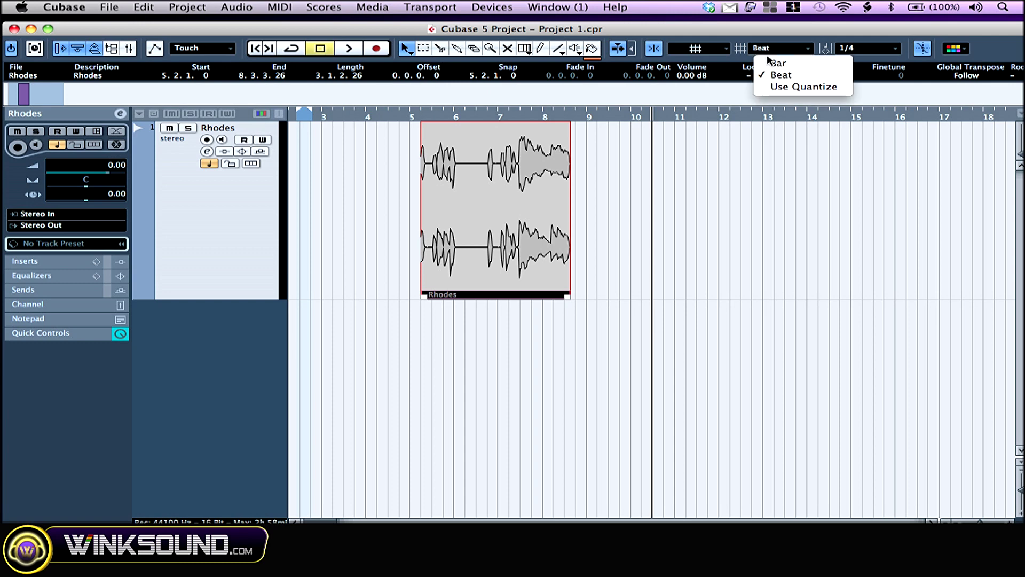
{"action": "left_click", "coordinate": [781, 87]}
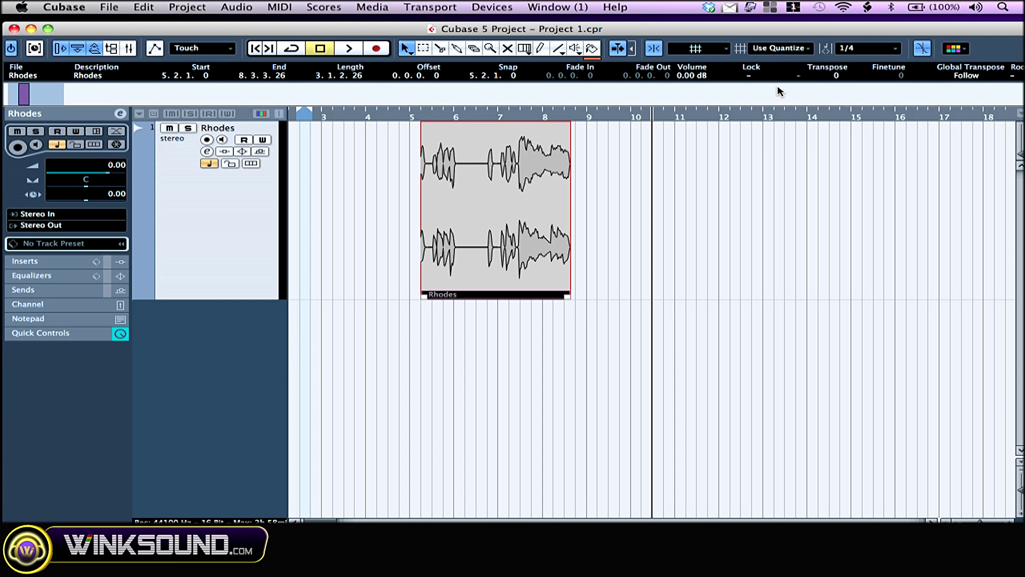
{"action": "left_click", "coordinate": [869, 51]}
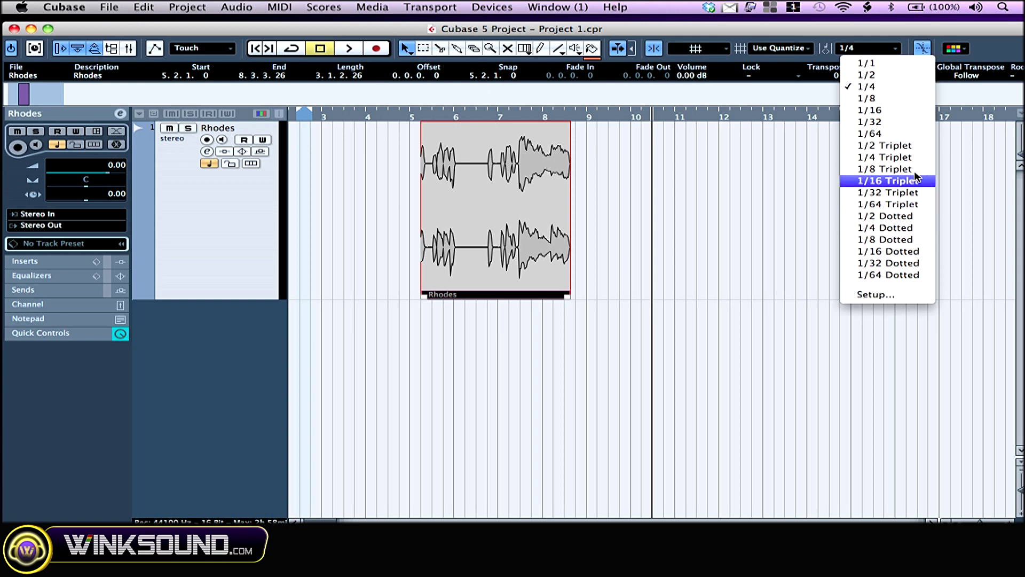
{"action": "left_click", "coordinate": [864, 50]}
{"action": "left_click", "coordinate": [709, 54]}
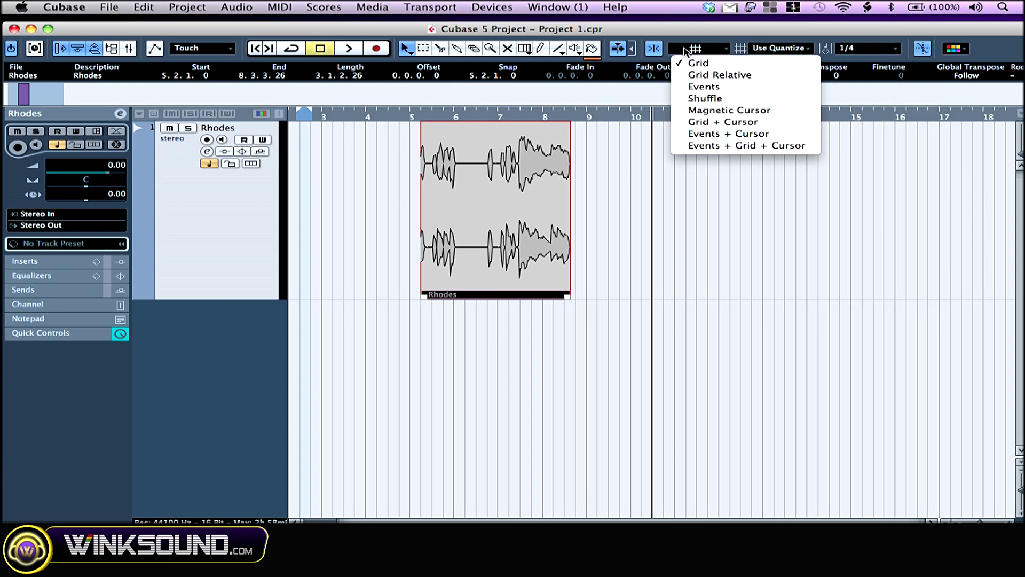
{"action": "left_click", "coordinate": [686, 51]}
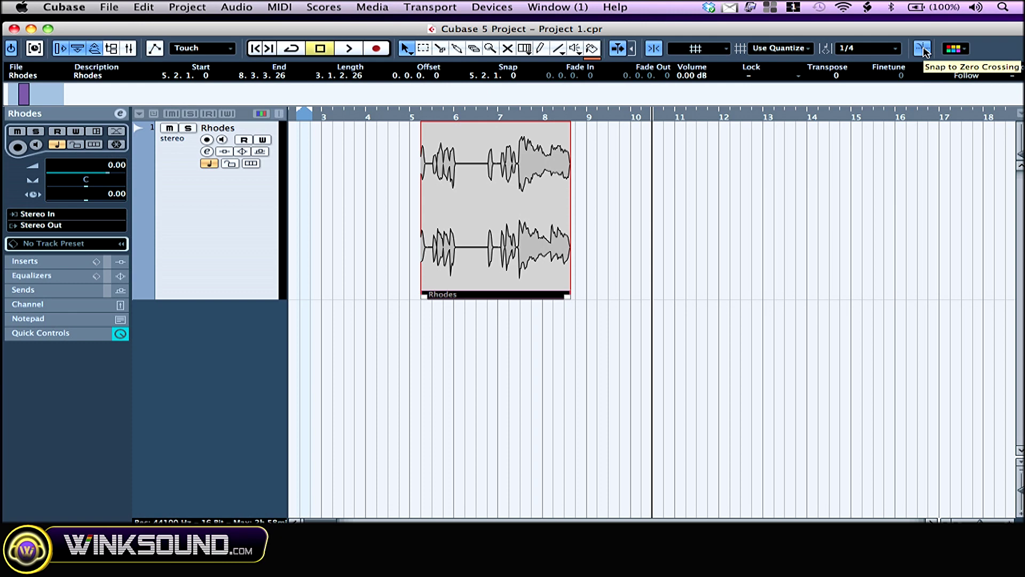
{"action": "left_click_drag", "start_coordinate": [914, 34], "coordinate": [899, 31]}
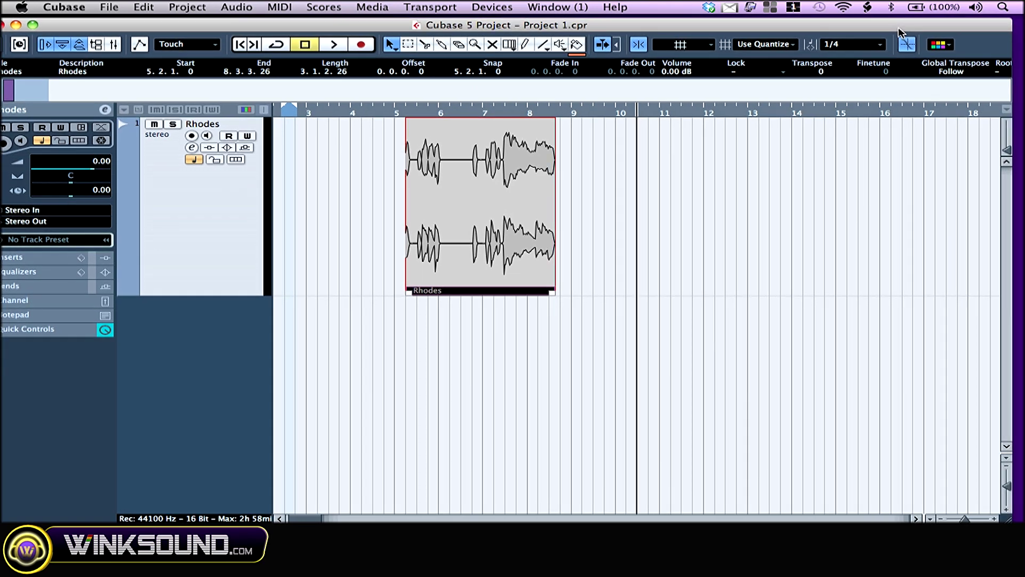
- Magnify the Rhodes waveform, adjust track height and horizontal zoom, then divide the track list
{"action": "mouse_move", "coordinate": [1006, 150]}
{"action": "left_mouse_down"}
{"action": "mouse_move", "coordinate": [1008, 136]}
{"action": "mouse_move", "coordinate": [1009, 156]}
{"action": "left_mouse_up"}
{"action": "left_click_drag", "start_coordinate": [1007, 151], "coordinate": [1009, 151]}
{"action": "left_click_drag", "start_coordinate": [1011, 489], "coordinate": [1011, 486]}
{"action": "mouse_move", "coordinate": [966, 518]}
{"action": "left_mouse_down"}
{"action": "mouse_move", "coordinate": [974, 518]}
{"action": "mouse_move", "coordinate": [964, 518]}
{"action": "left_mouse_up"}
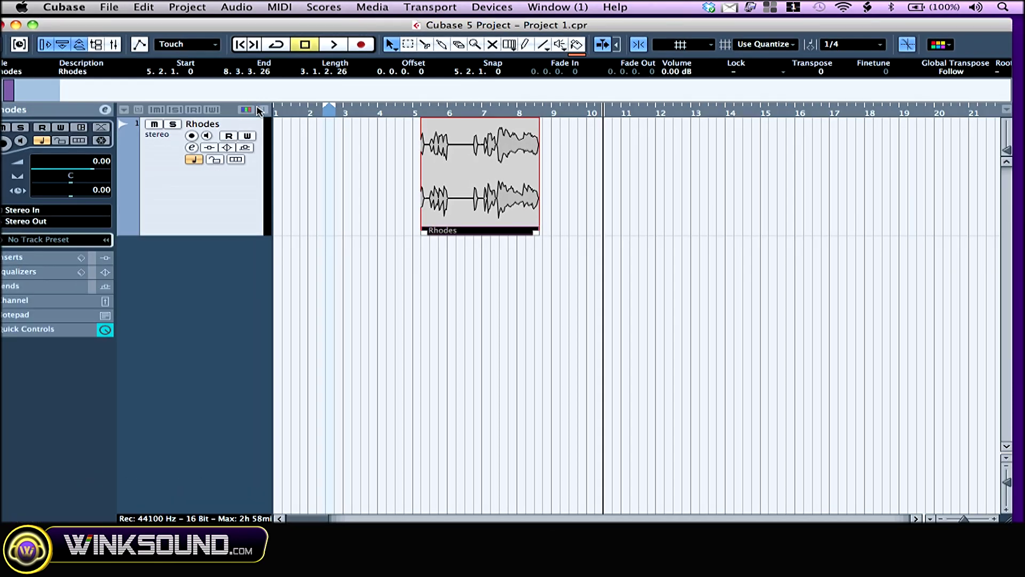
{"action": "left_click", "coordinate": [263, 109]}
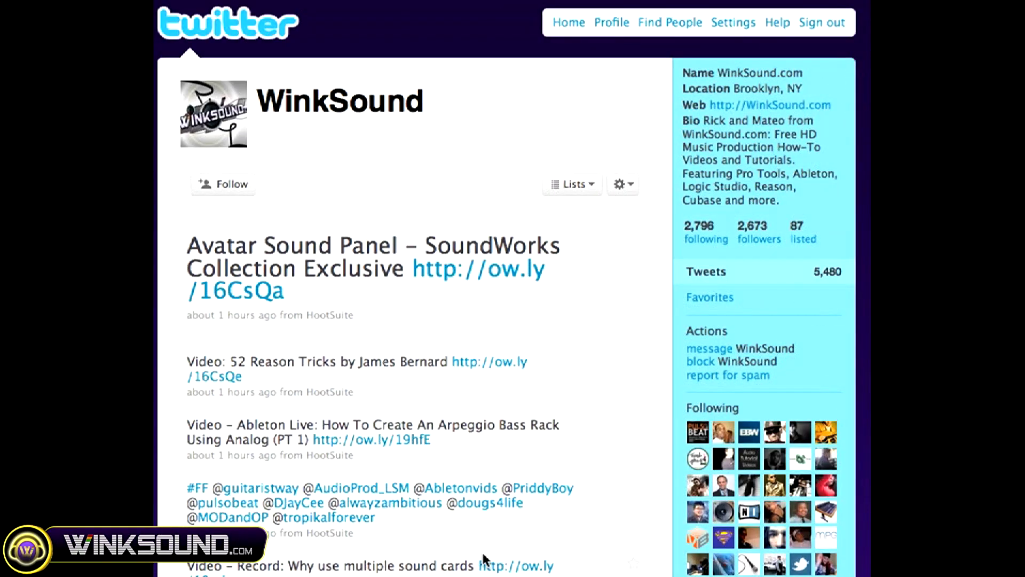
- Follow the WinkSound tutorial creators' account on Twitter
{"action": "left_click", "coordinate": [211, 185]}
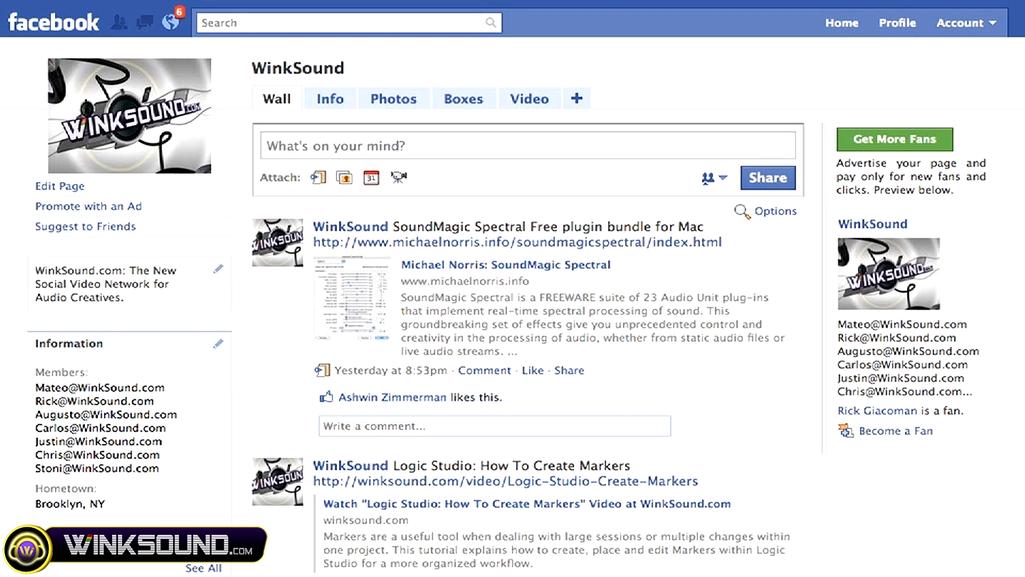